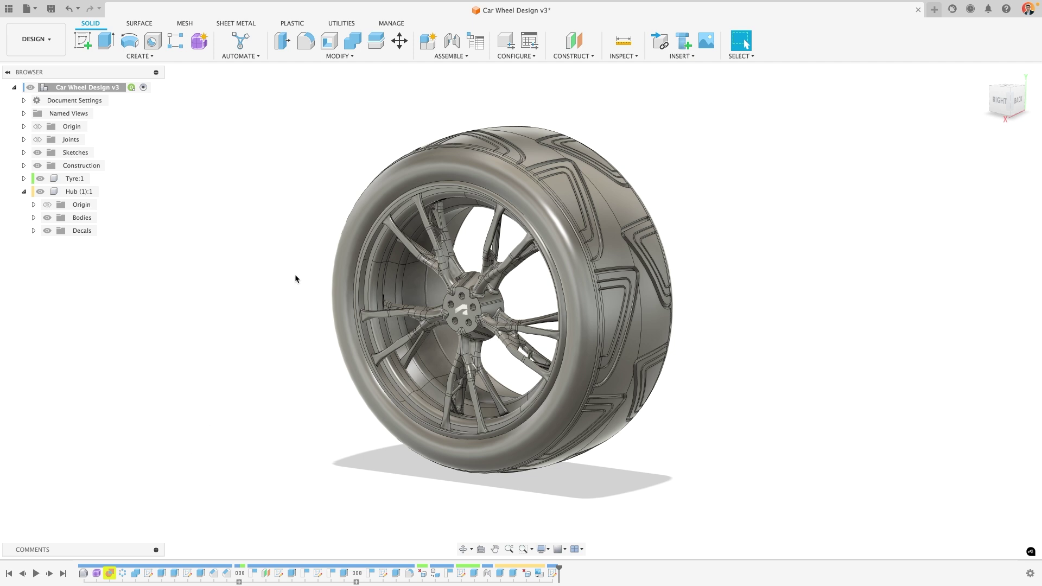
Switch from the DESIGN to the RENDER workspace and open the Appearance library
click(336, 56)
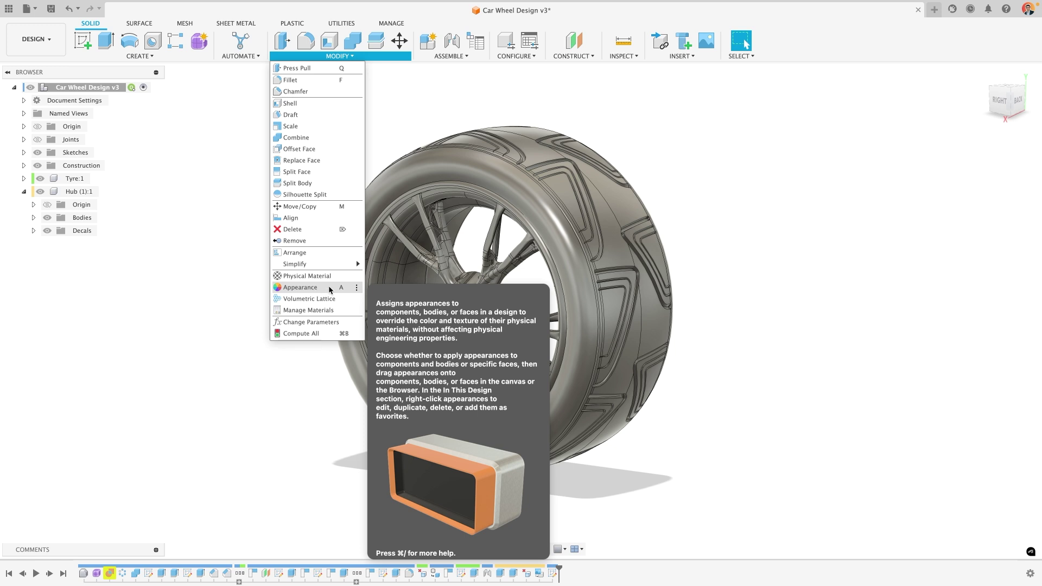
click(37, 51)
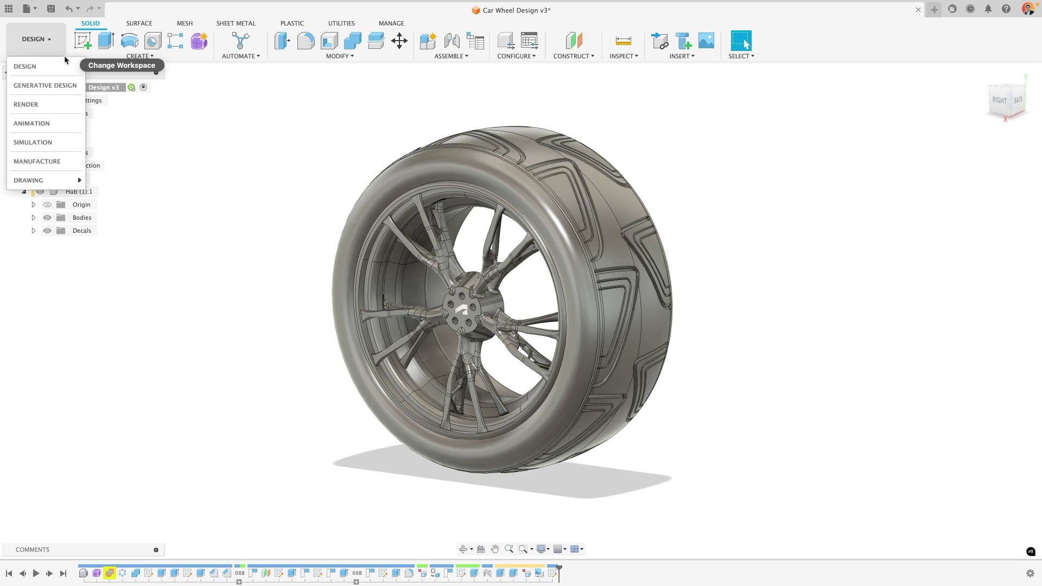
click(48, 106)
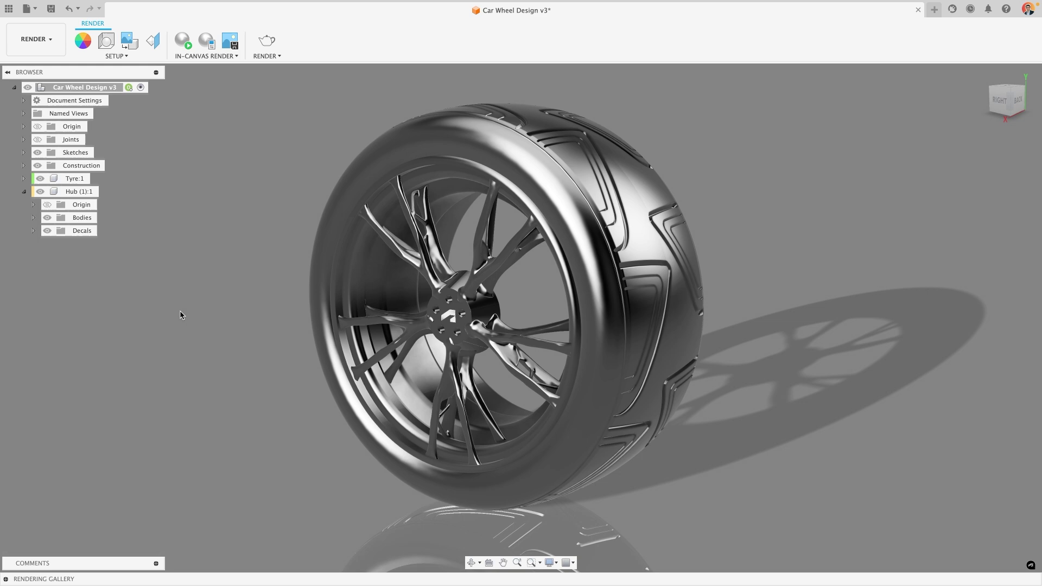
click(89, 48)
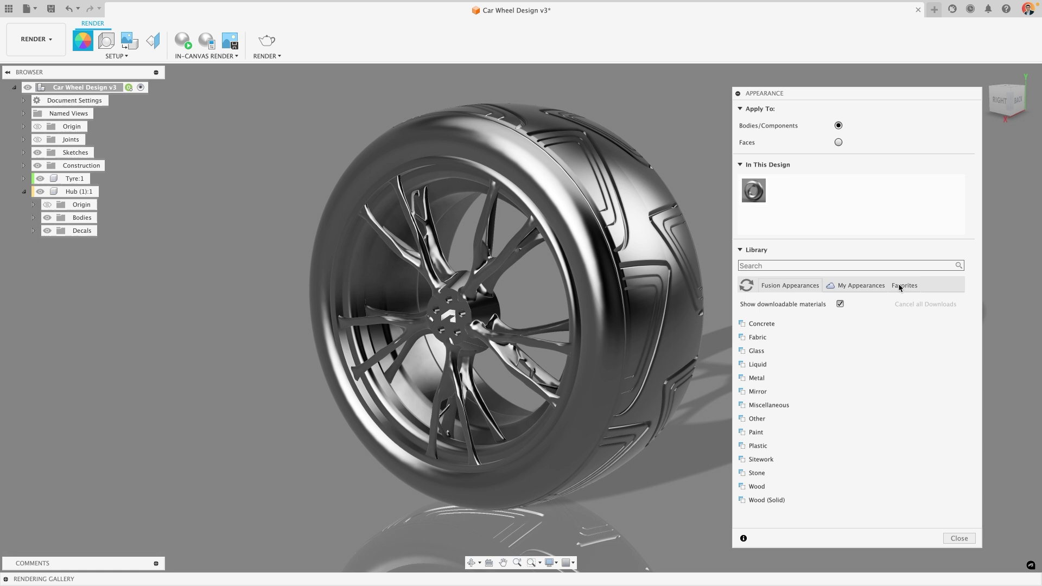
Browse My Appearances and Favorites, then return to the Fusion Appearances library
click(882, 284)
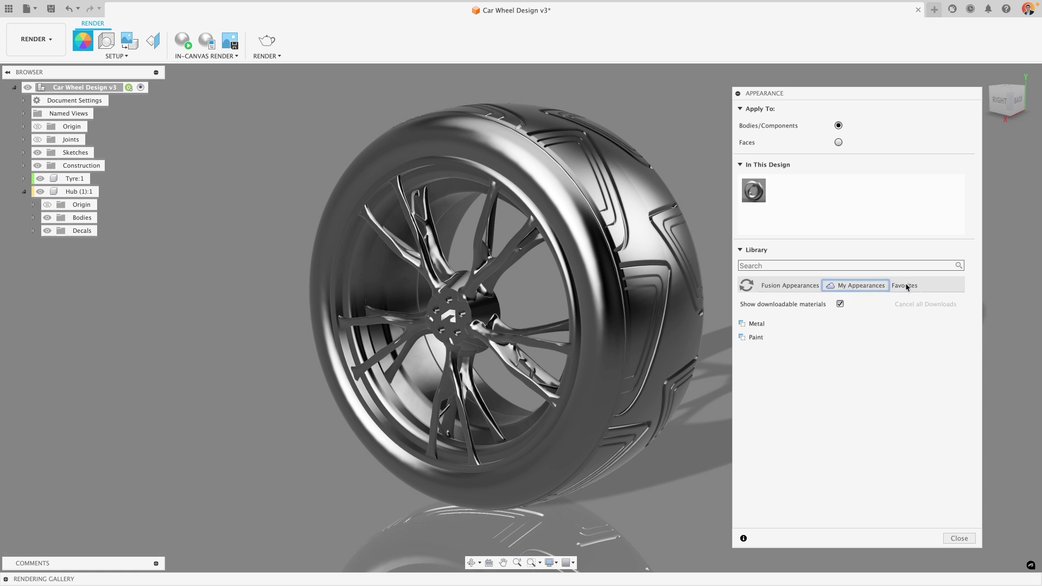
click(906, 286)
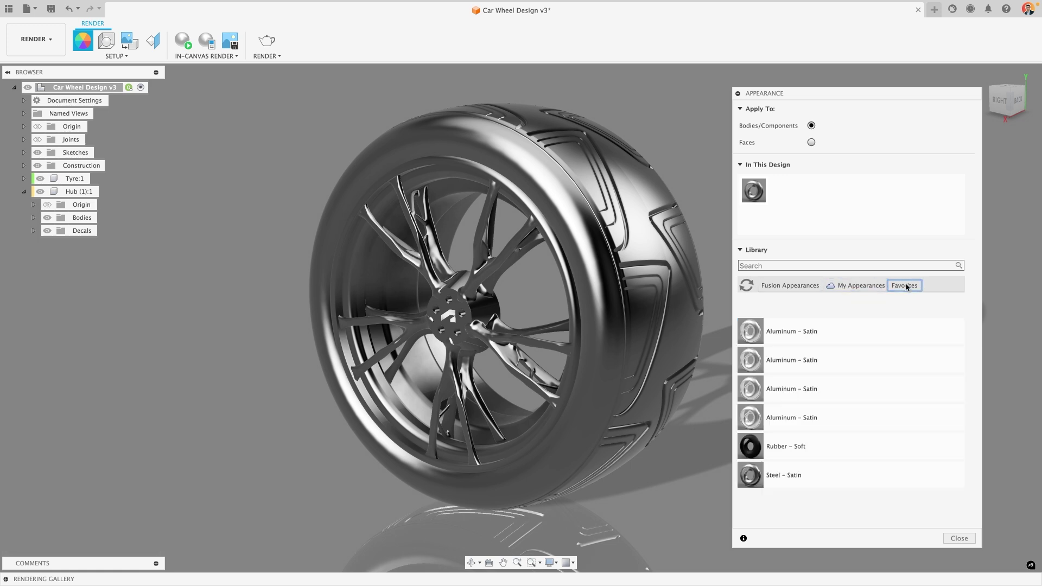
click(790, 286)
click(785, 265)
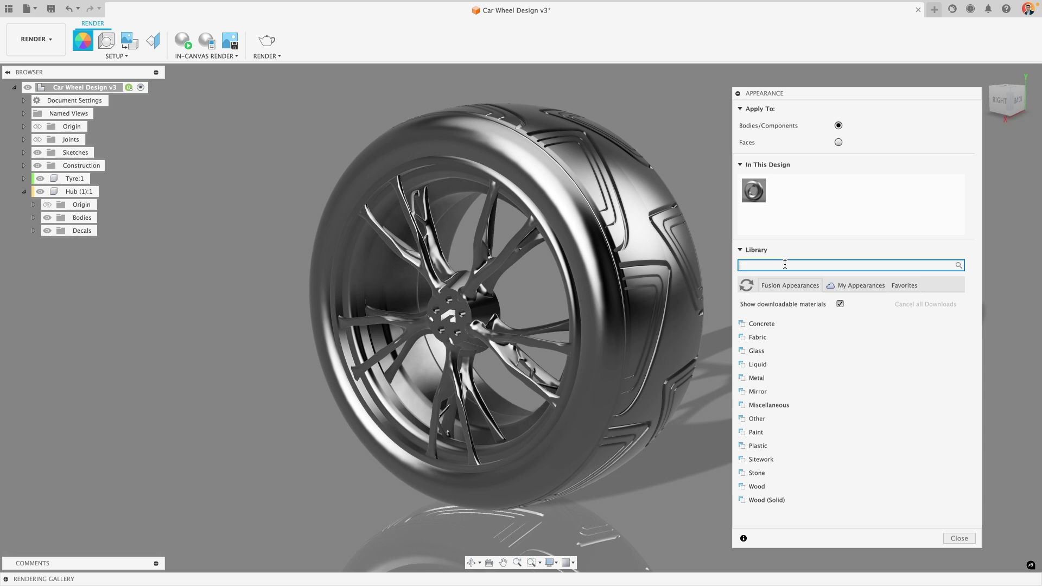
Search the library for 'rubber' and apply Rubber – Weathered to the tyre
text(rubber)
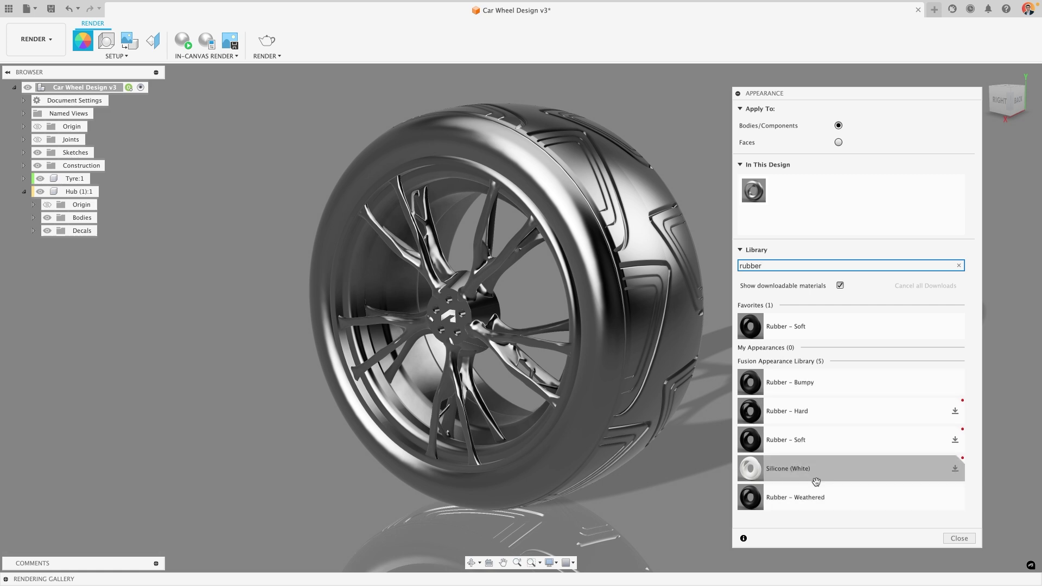
drag(836, 497, 654, 350)
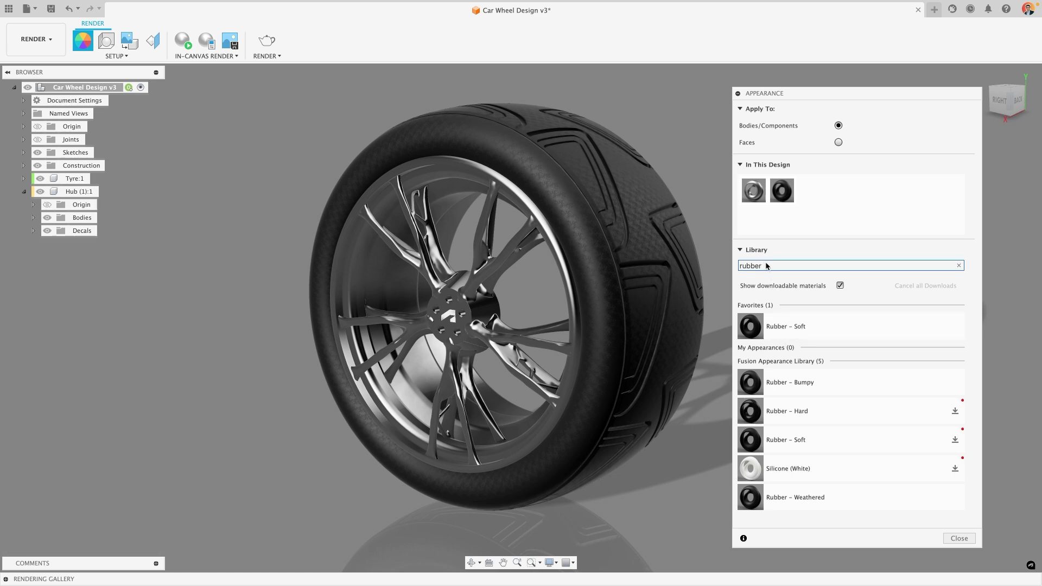
Search 'black' and apply Paint – Metal Flake (Black) to the hub
drag(767, 265, 734, 264)
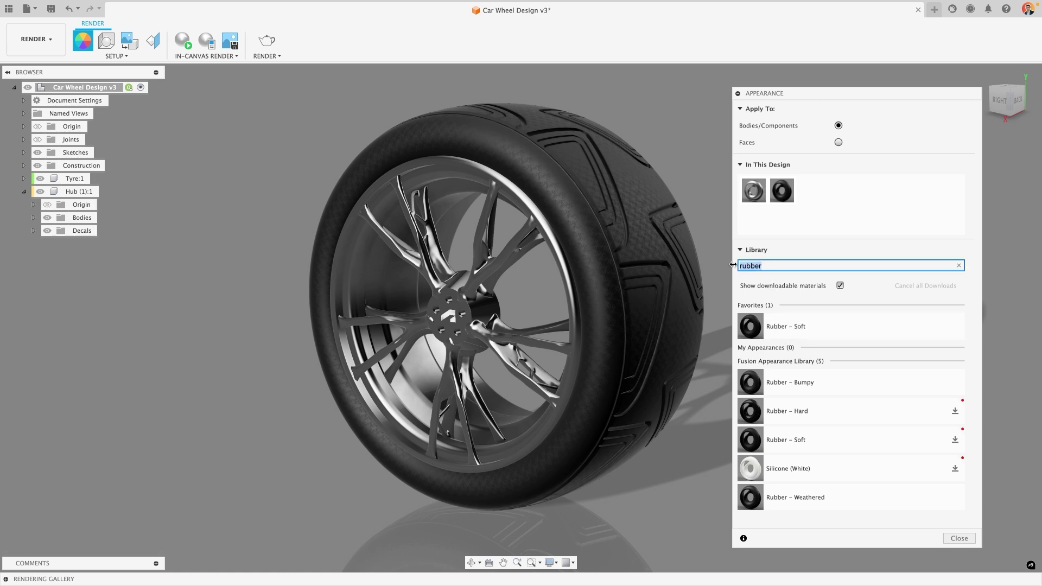
text(black)
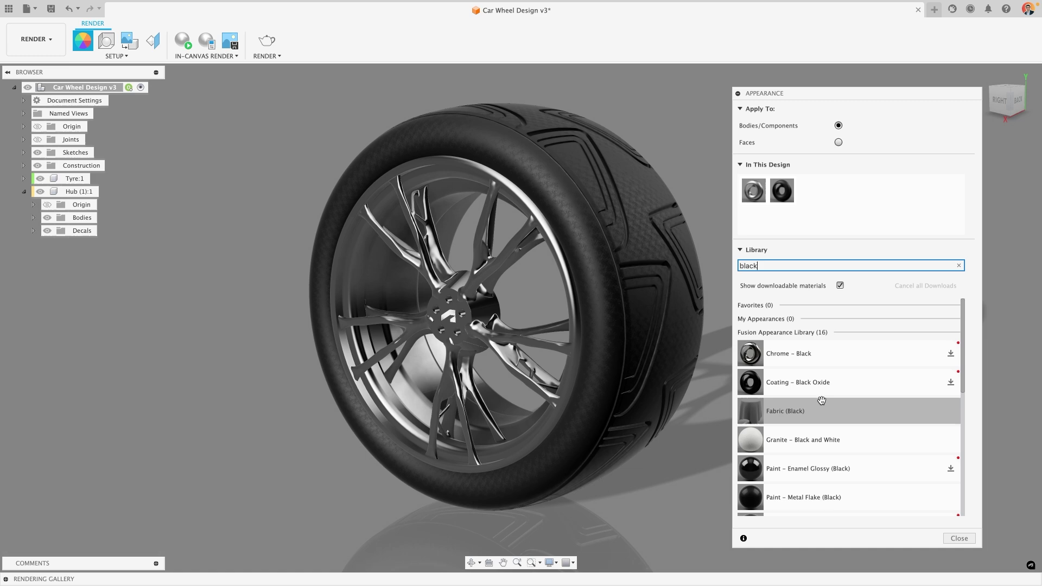
scroll(827, 421, down, 3)
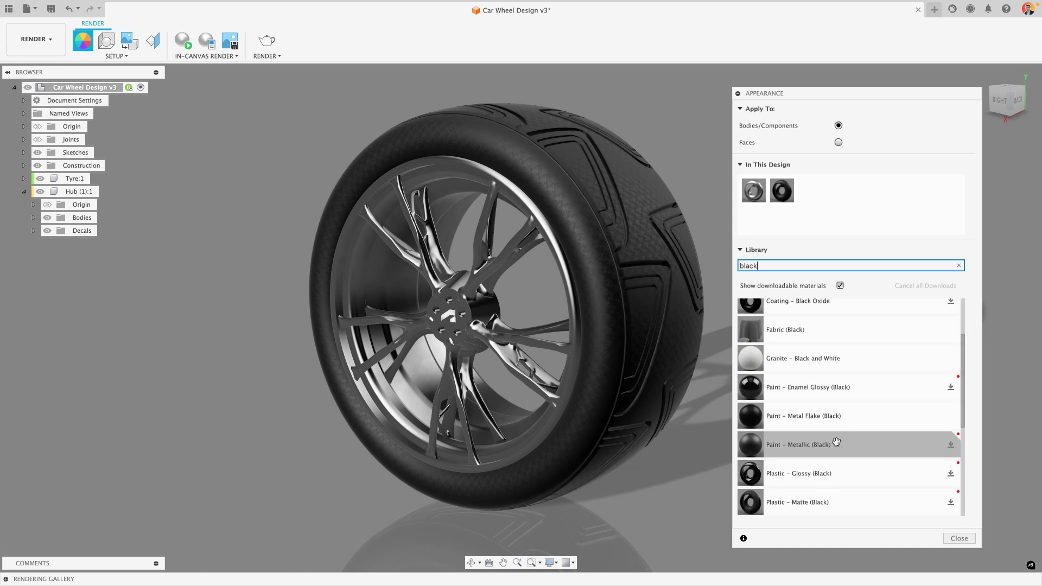
scroll(831, 422, down, 3)
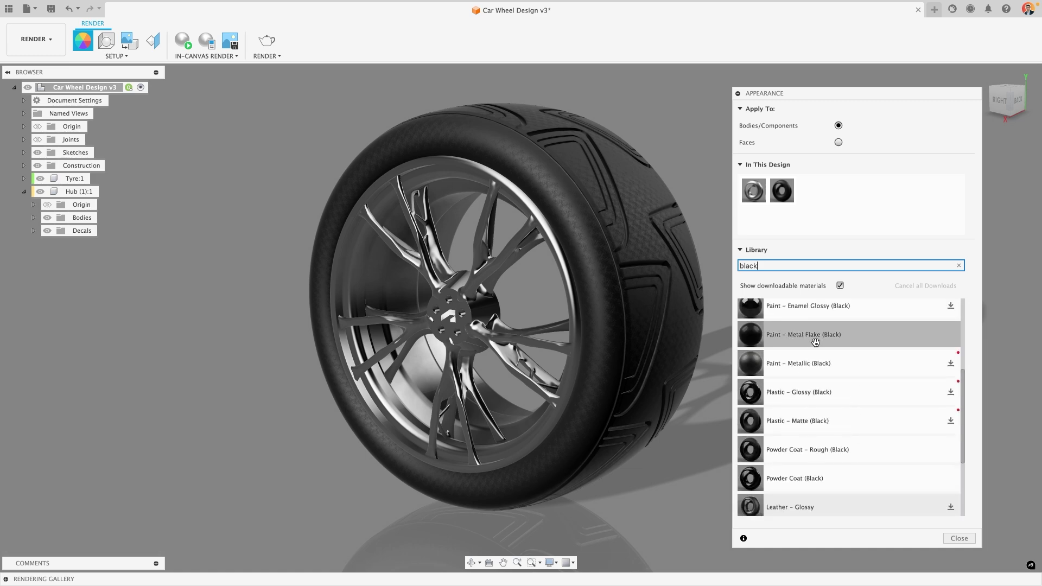
click(846, 338)
mouse_move(847, 338)
mouse_down()
mouse_move(565, 341)
mouse_move(478, 317)
mouse_up()
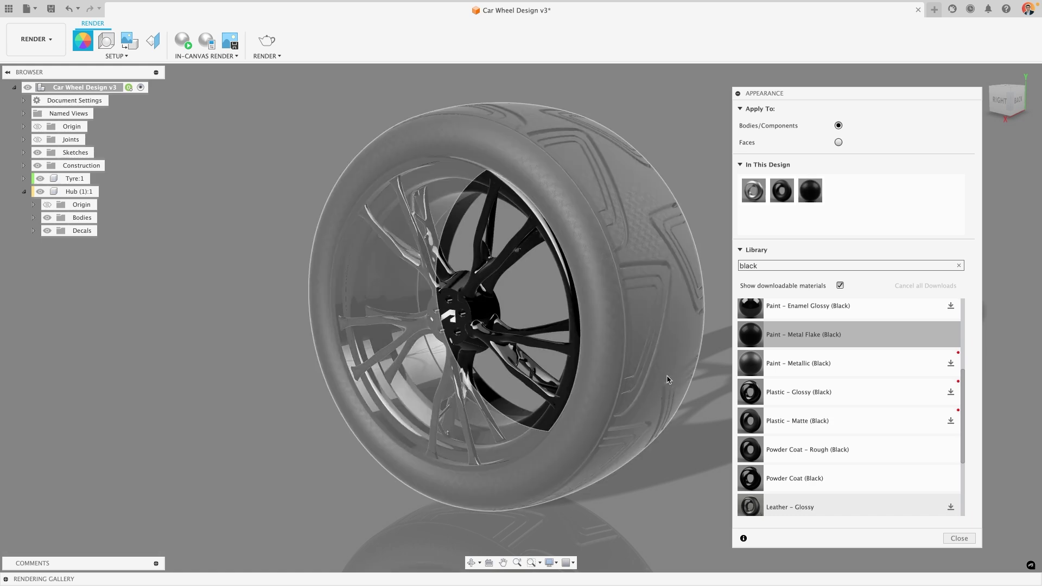
Download the Leather – Glossy material from the 'black' results
scroll(867, 405, down, 4)
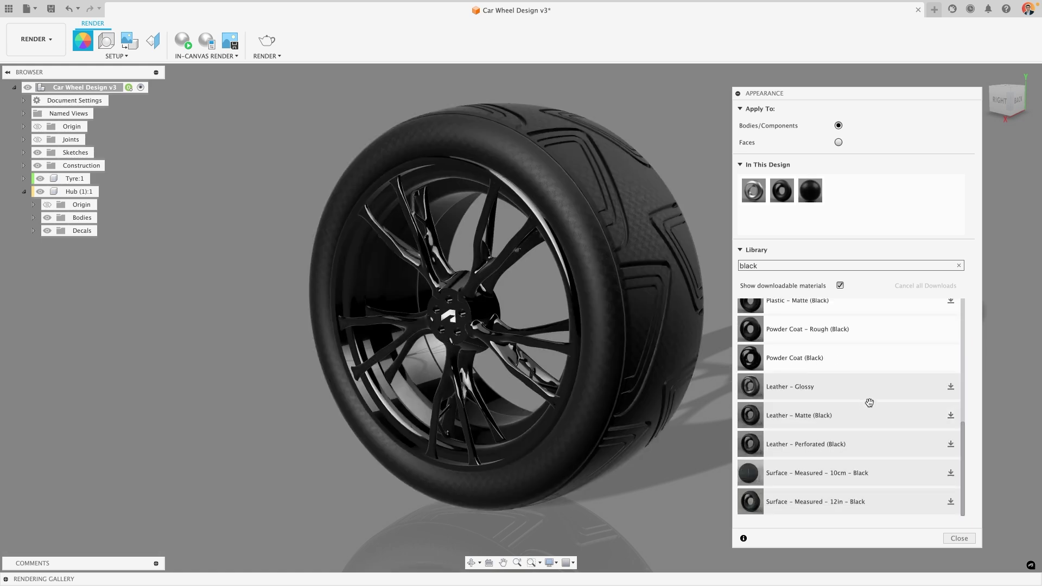
scroll(864, 382, up, 3)
scroll(863, 388, down, 3)
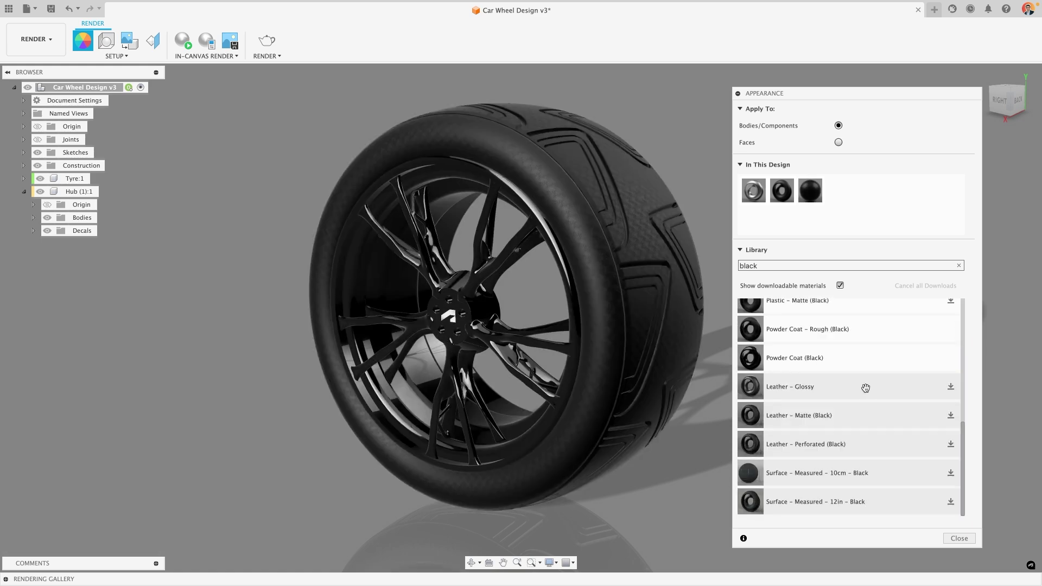
click(949, 387)
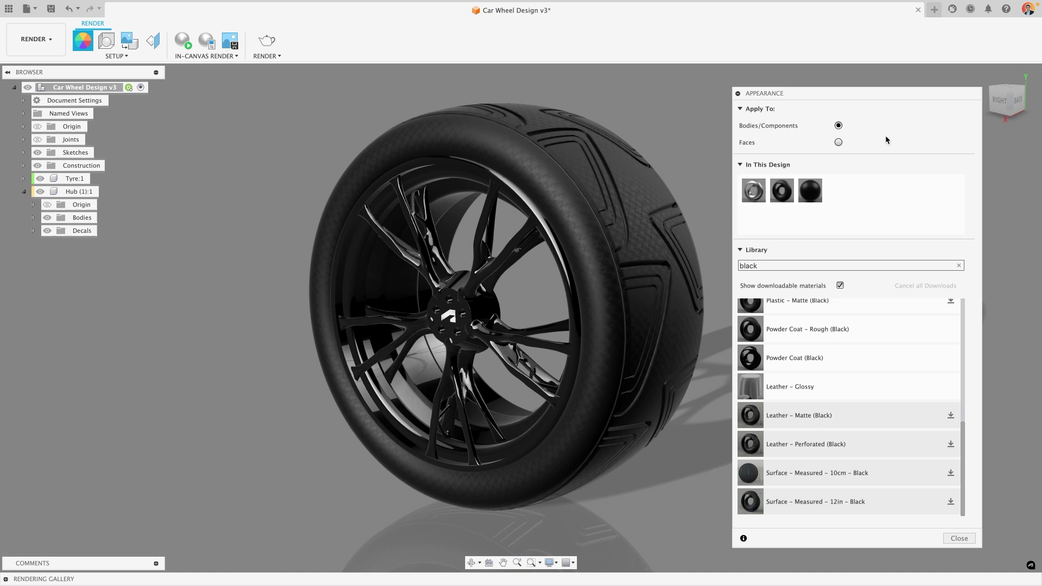
With Apply To set to Faces, search 'white' and apply a white strip to the rim's outer edge face
click(838, 142)
double_click(785, 268)
text(white)
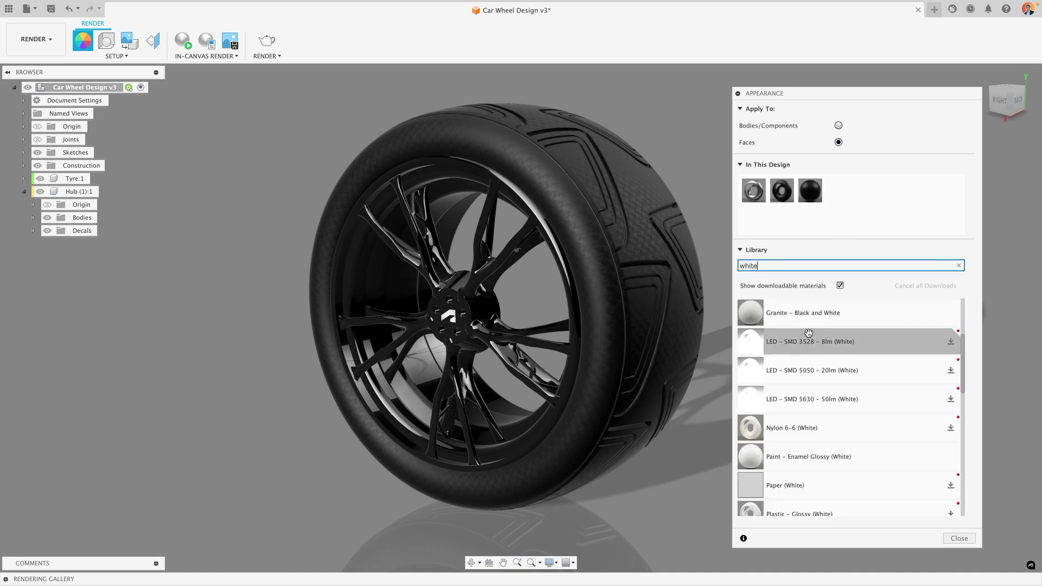
drag(760, 341, 691, 288)
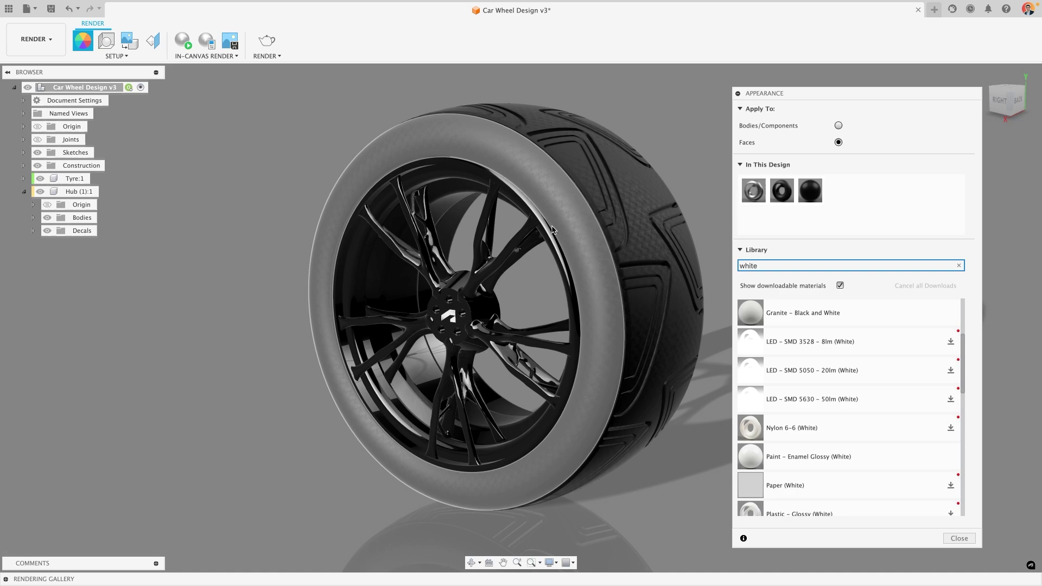
scroll(692, 288, up, 5)
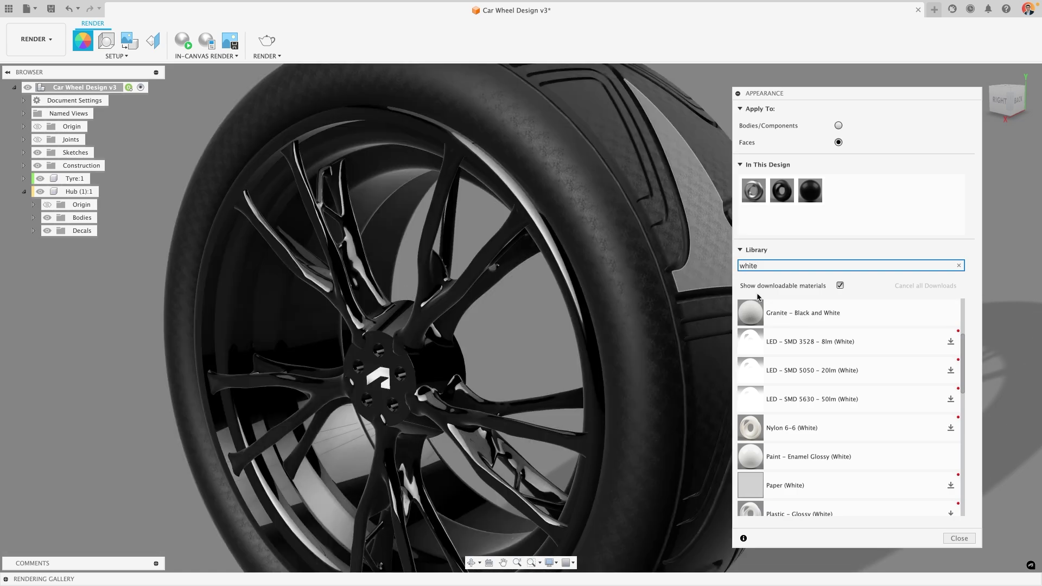
scroll(813, 375, down, 5)
drag(708, 351, 568, 268)
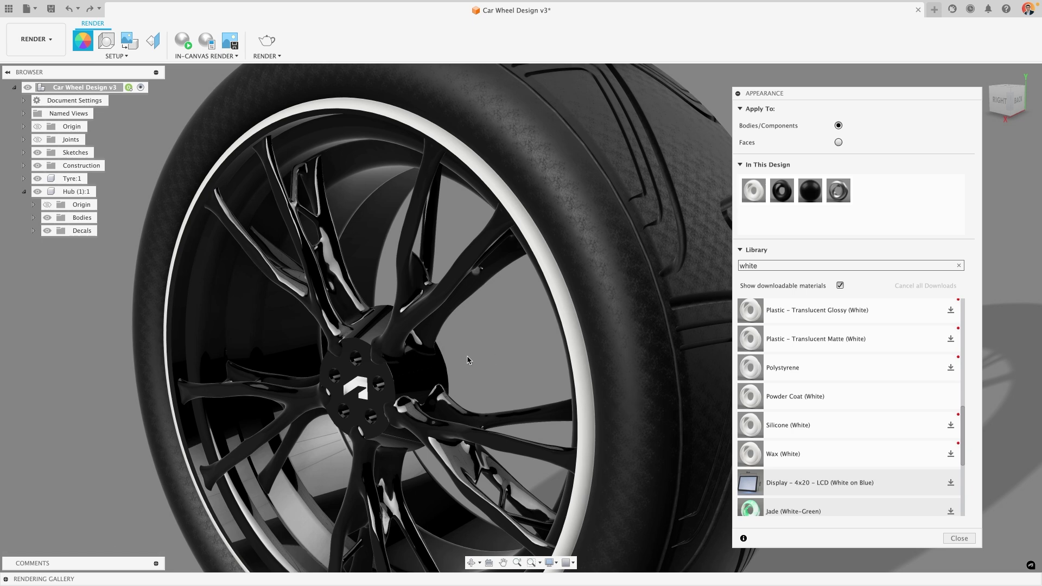
Search 'Red' and drop Paint – Enamel Glossy (Red) onto Hub (1):1 in the browser
click(810, 267)
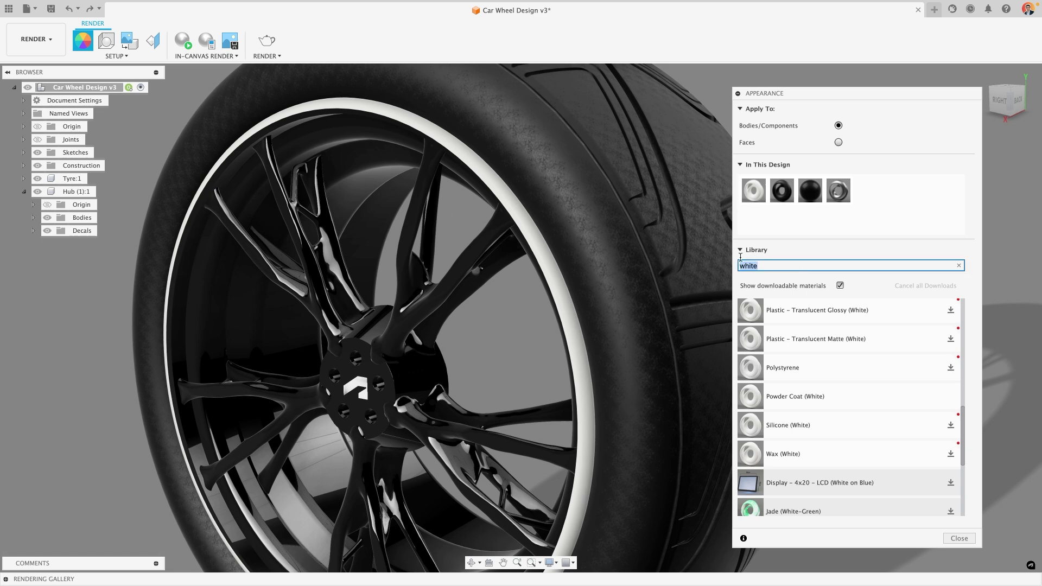
text(Red)
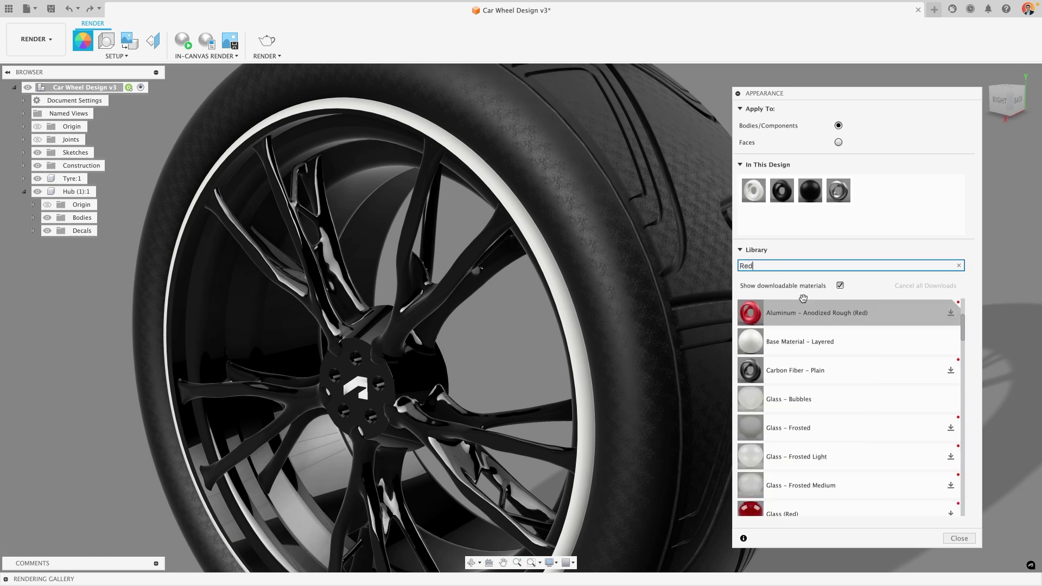
scroll(835, 380, down, 3)
scroll(838, 434, down, 3)
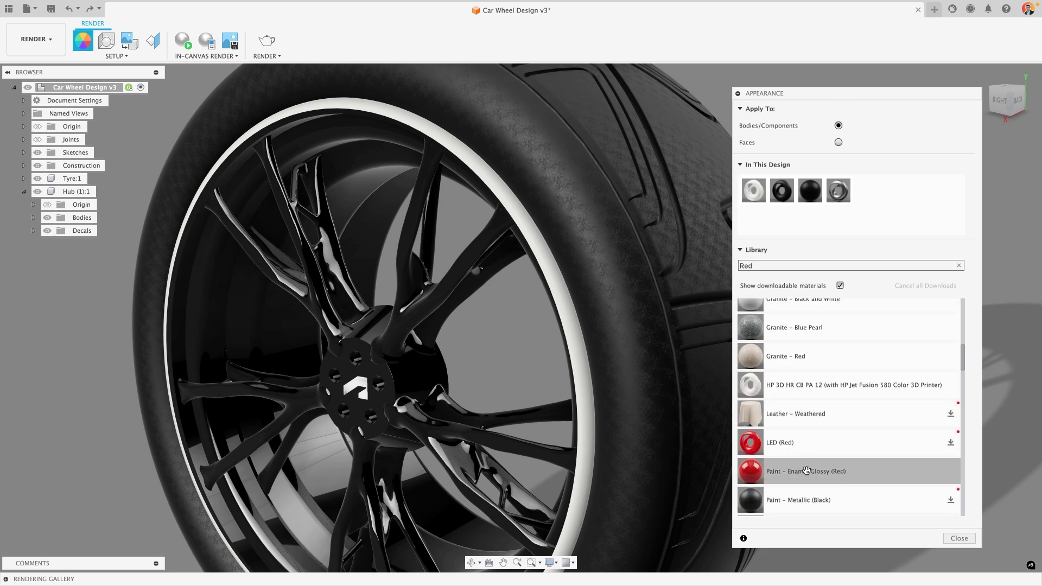
mouse_move(806, 471)
mouse_down()
mouse_move(454, 354)
mouse_move(416, 313)
mouse_move(389, 322)
mouse_move(406, 299)
mouse_move(204, 286)
mouse_move(76, 197)
mouse_up()
drag(76, 197, 76, 197)
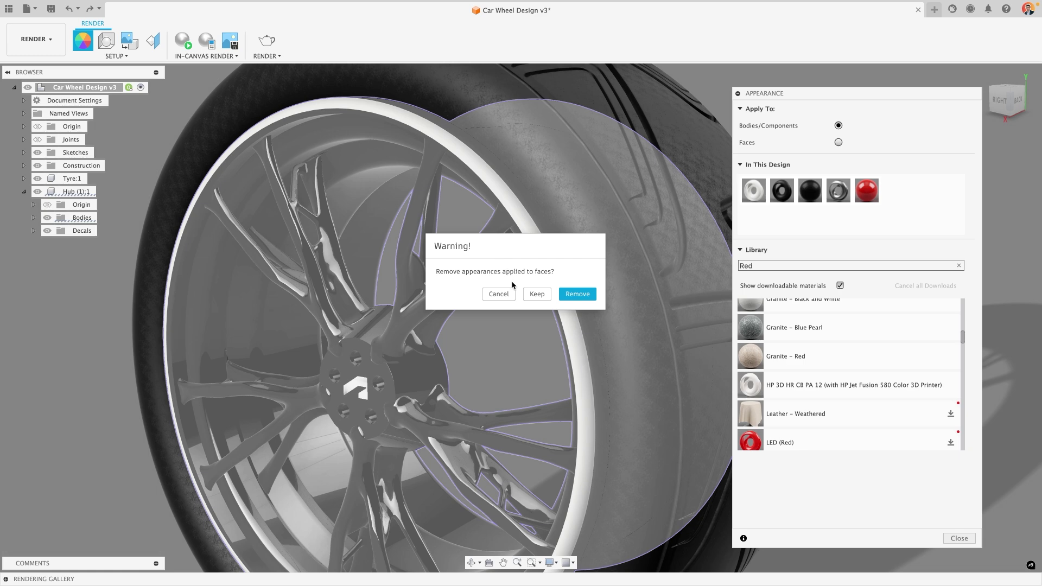
Keep the face appearances in the warning, then undo the red paint so the hub is glossy black again
click(535, 295)
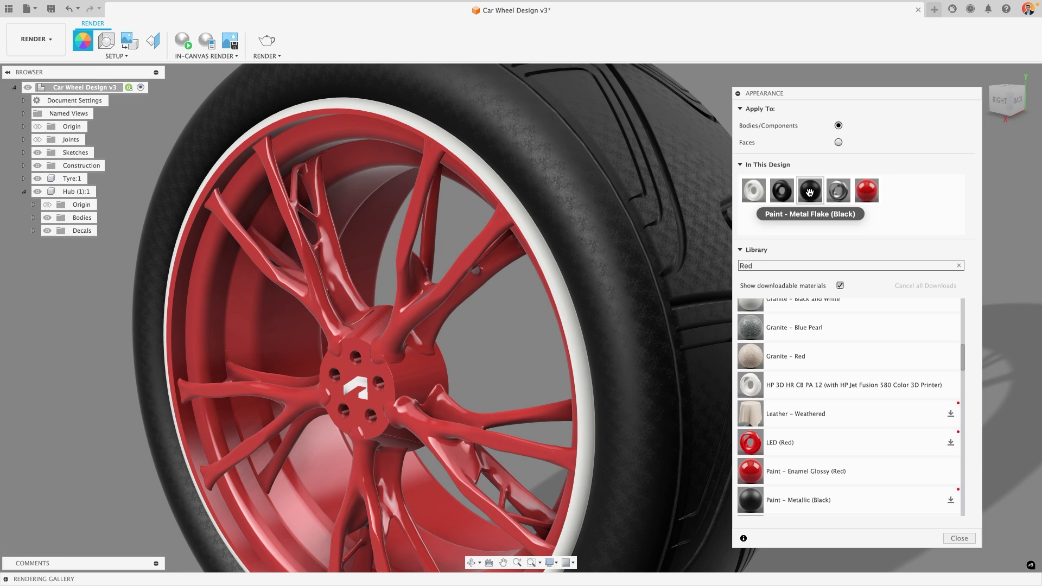
click(73, 12)
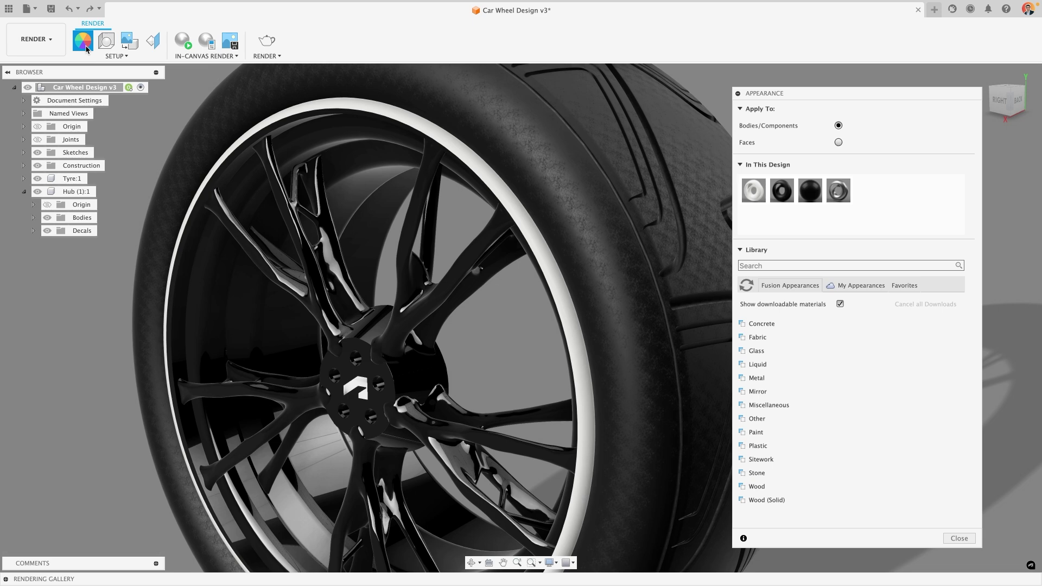
Search 'Red' again and apply Paint – Enamel Glossy (Red) to the hub, keeping the white rim strip
click(798, 269)
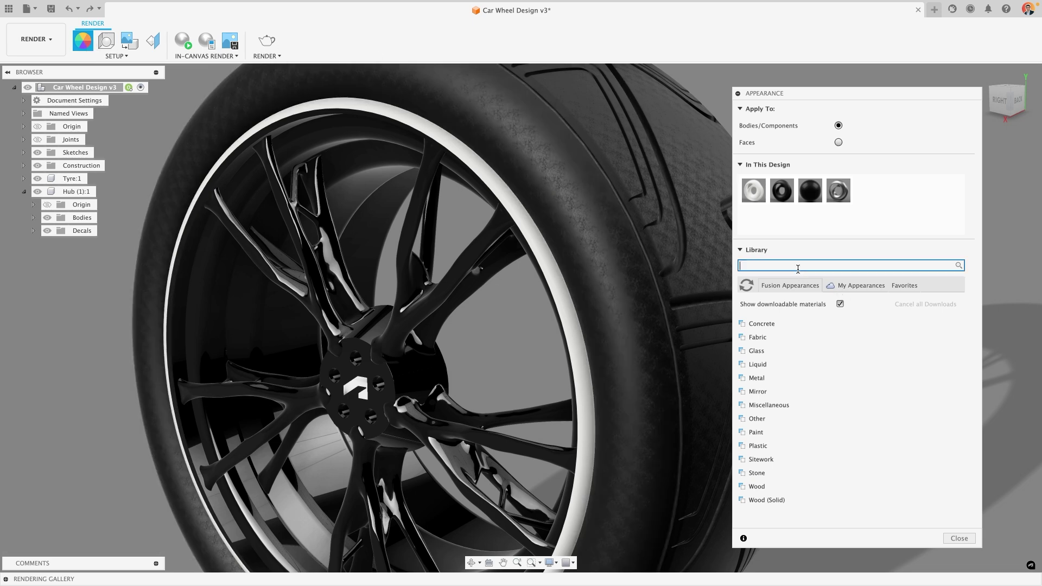
text(Red)
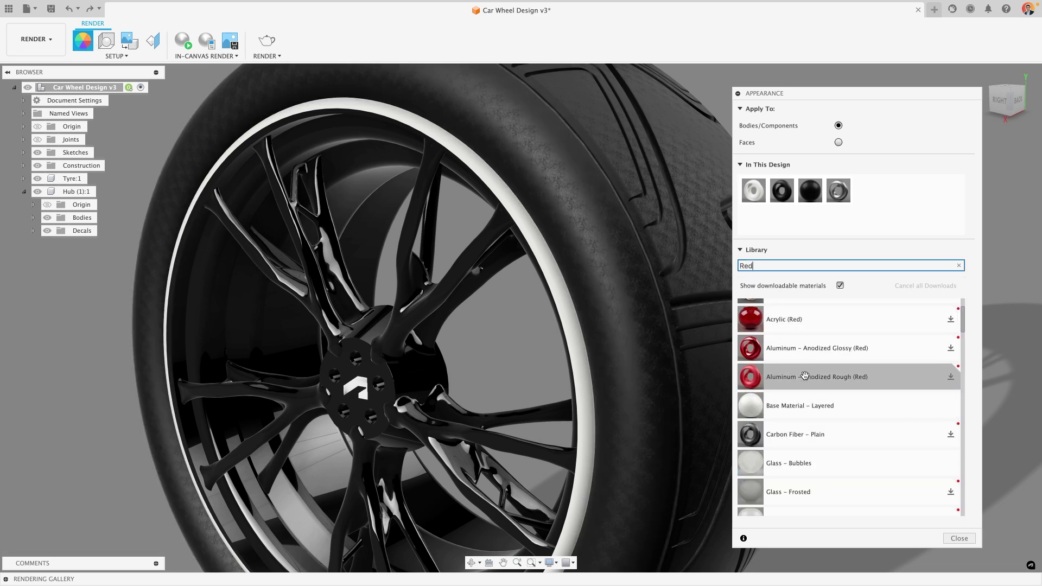
scroll(844, 455, down, 5)
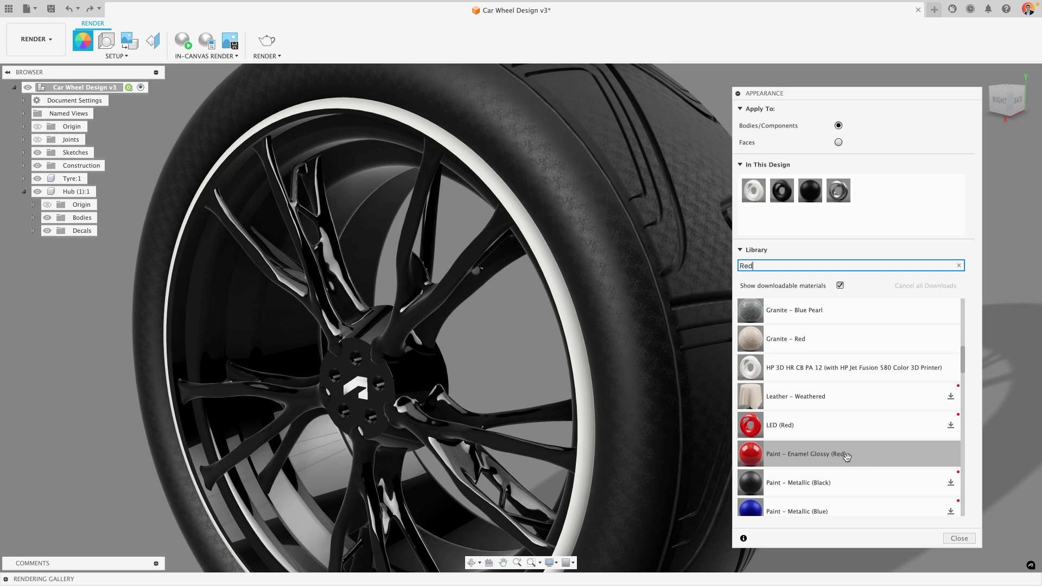
mouse_move(838, 455)
mouse_down()
mouse_move(781, 452)
mouse_move(515, 353)
mouse_move(448, 363)
mouse_move(780, 421)
mouse_move(795, 212)
mouse_move(779, 187)
mouse_move(809, 190)
mouse_up()
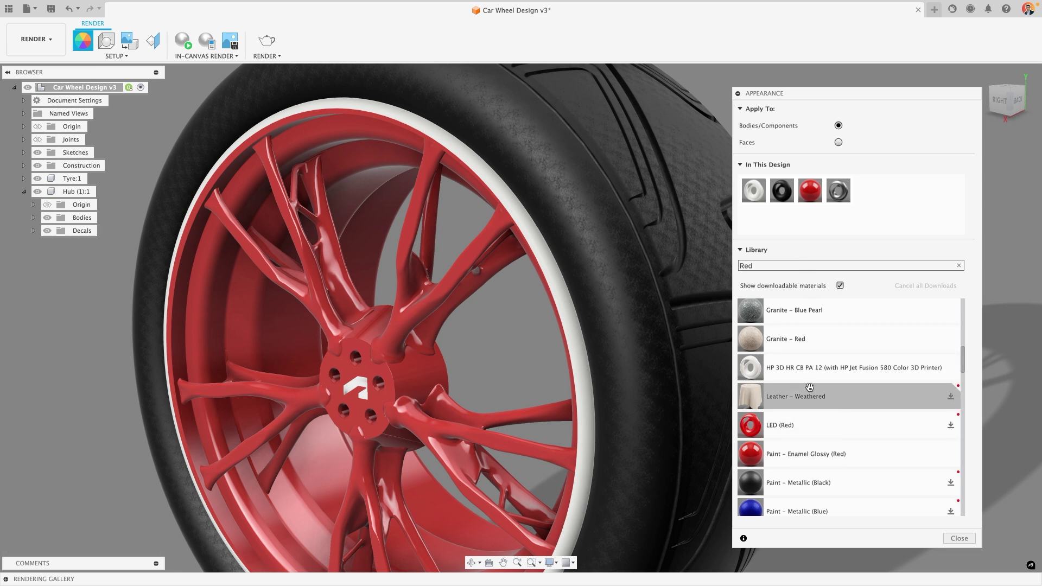
Open the options menu for the red enamel swatch under In This Design
scroll(804, 387, up, 3)
scroll(805, 387, up, 5)
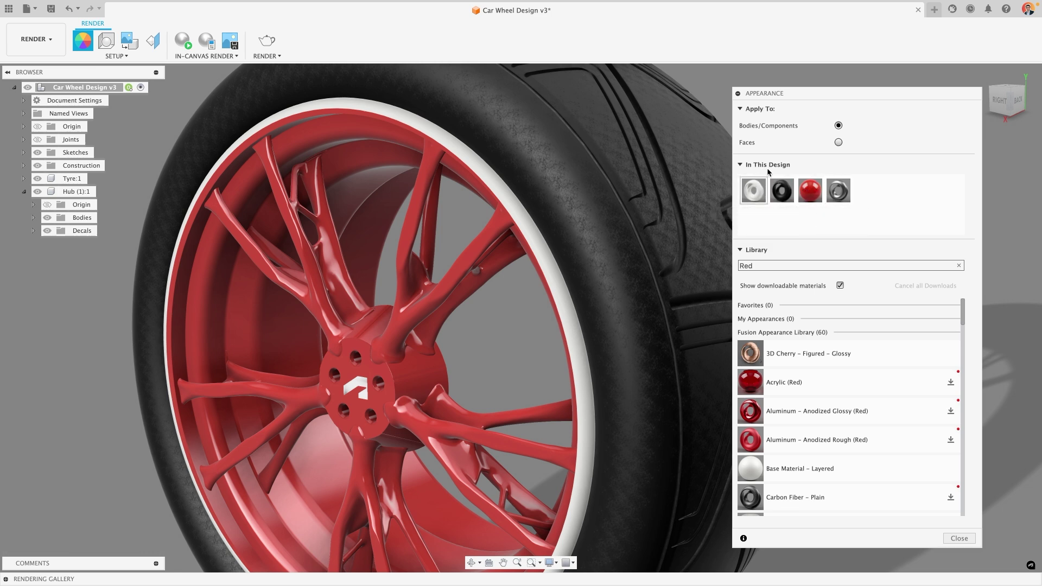
right_click(810, 193)
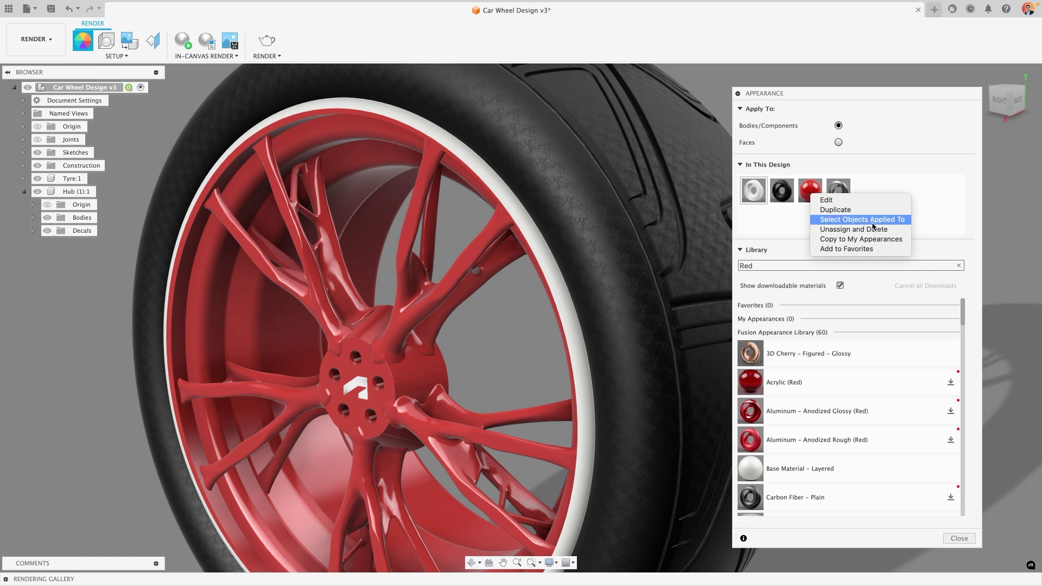
Edit the red enamel paint, shifting its hue and saturation to orange (RGB 205, 106, 31)
click(861, 200)
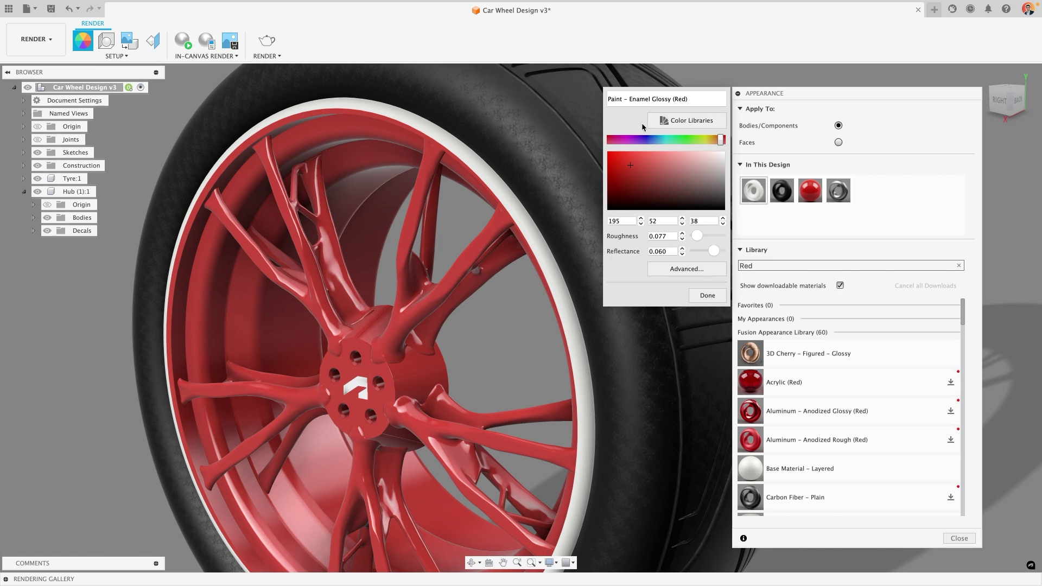
click(698, 118)
drag(720, 140, 715, 140)
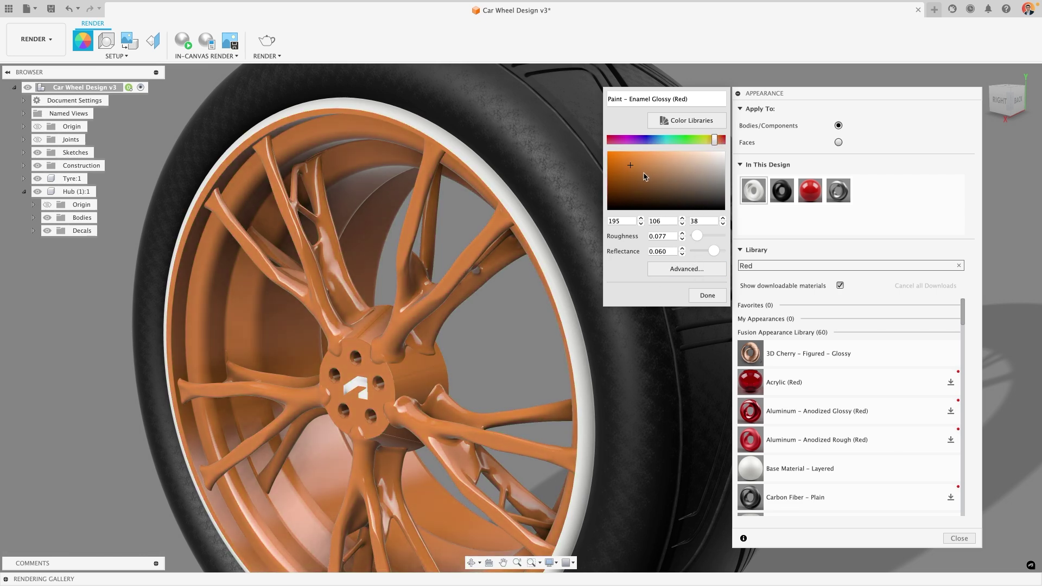
click(626, 166)
drag(627, 166, 624, 168)
Browse the Pantone colour libraries, then close them without choosing a colour
click(679, 123)
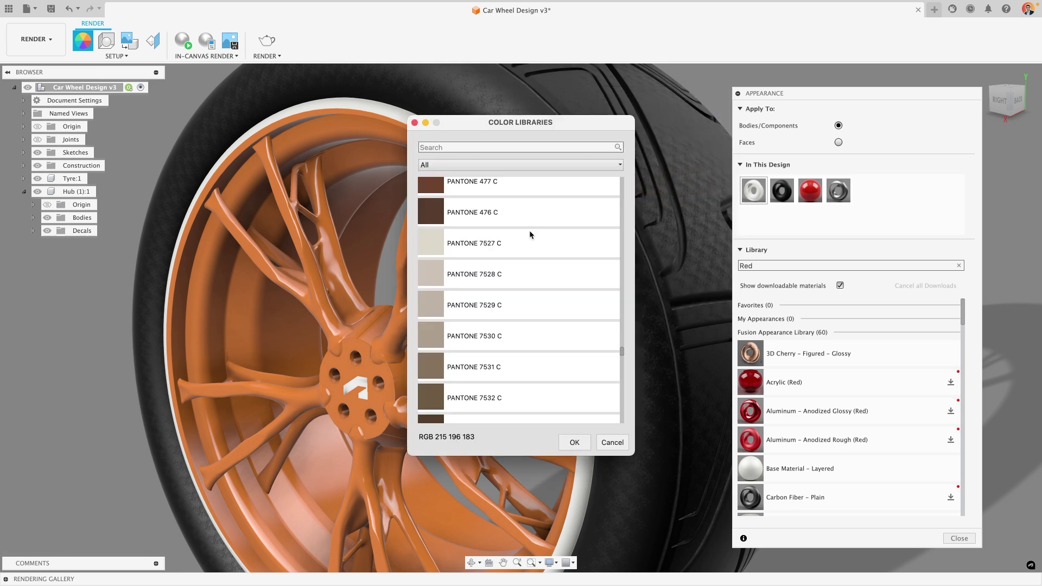
scroll(530, 234, down, 3)
scroll(535, 239, down, 10)
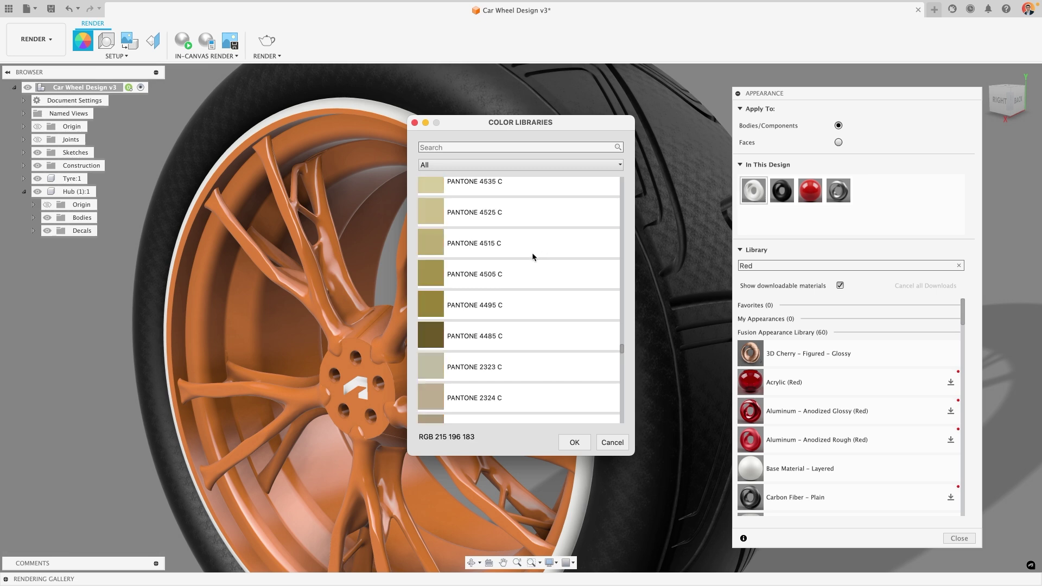
scroll(510, 280, up, 3)
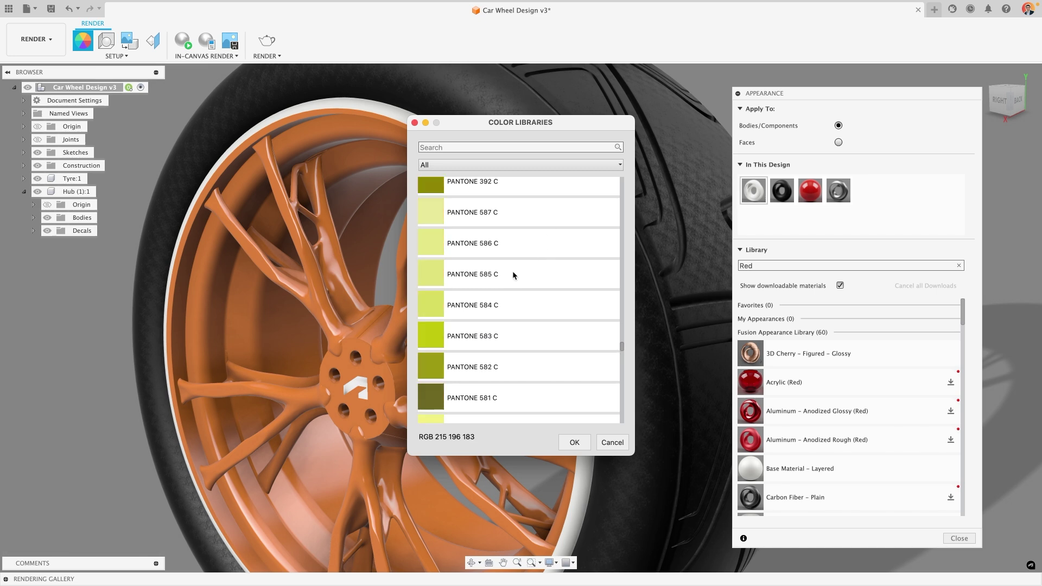
key(Escape)
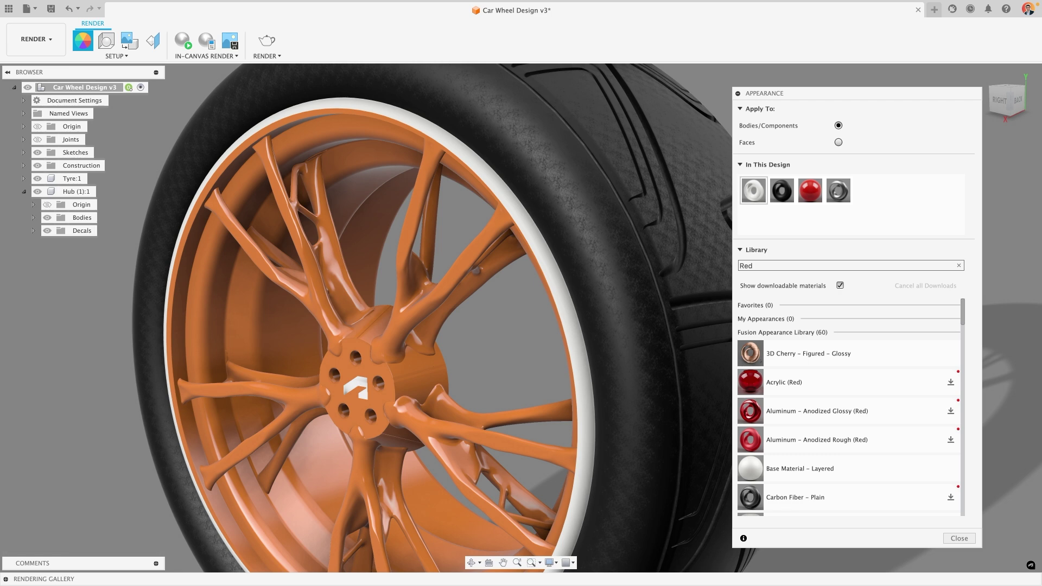
right_click(808, 201)
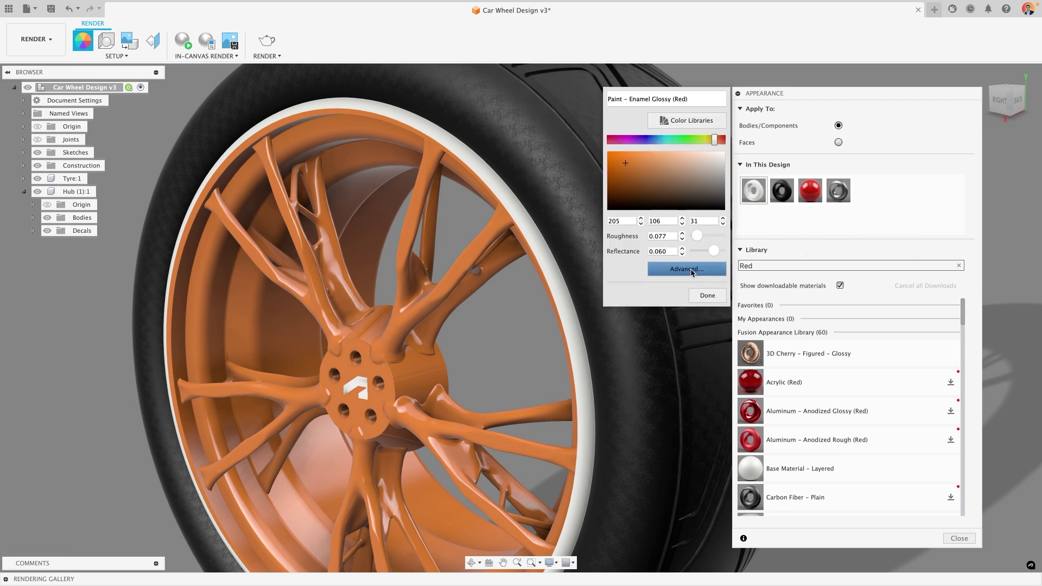
click(690, 269)
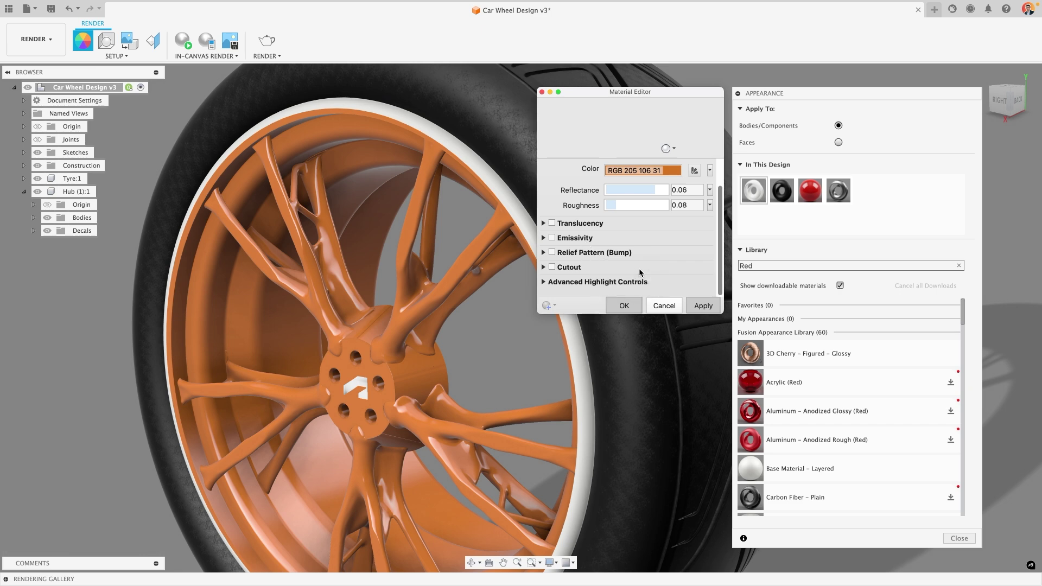
click(545, 283)
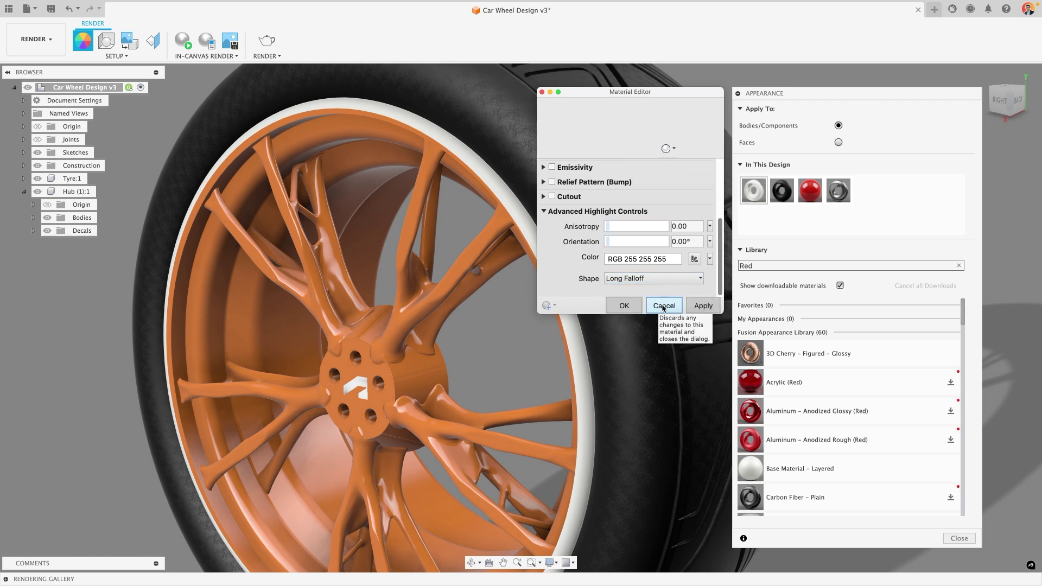
click(659, 305)
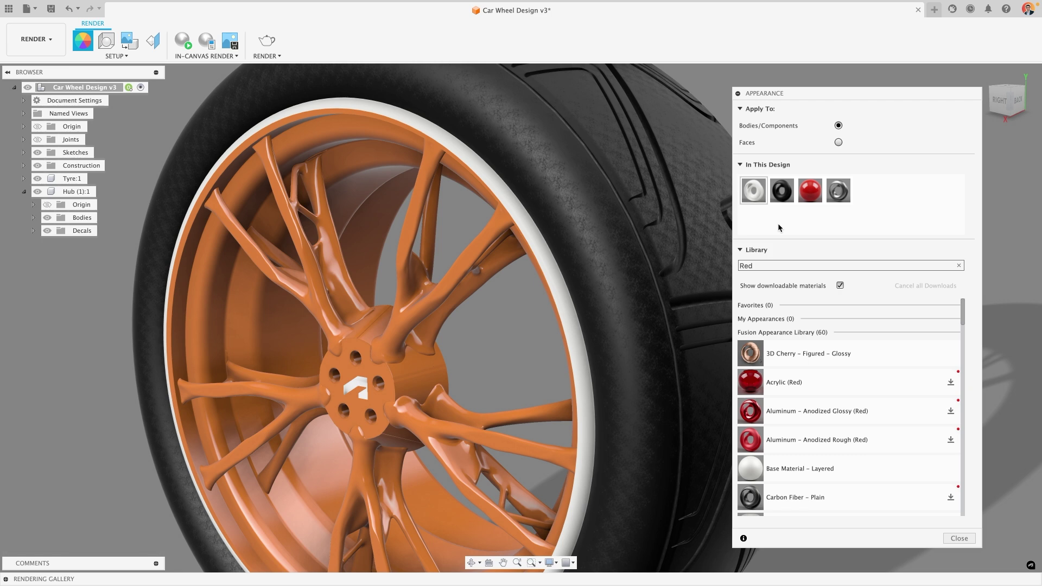
Edit the Rubber – Weathered tyre appearance, raising its texture scale to 64, then check its advanced settings
right_click(786, 196)
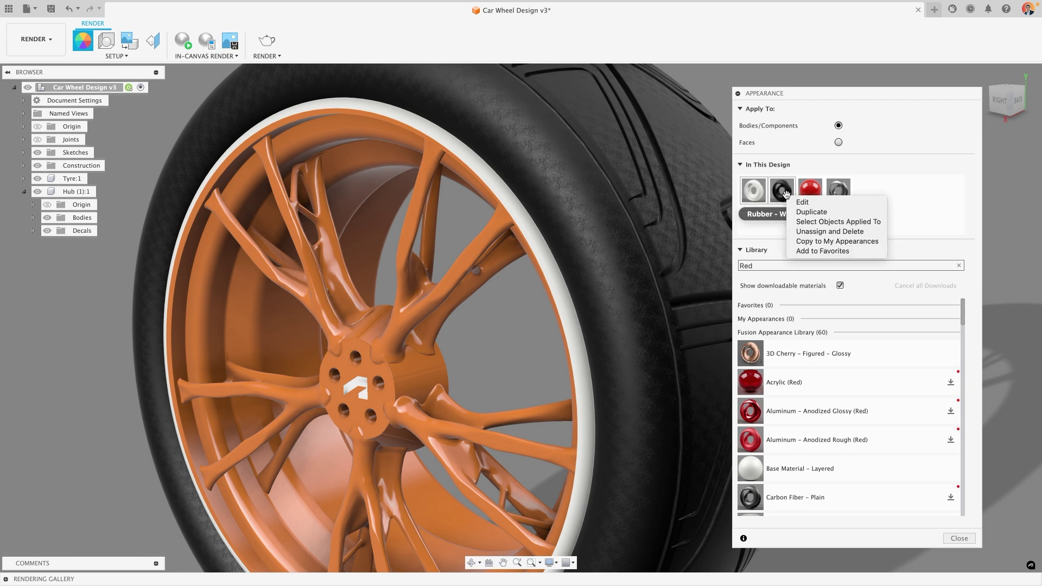
click(809, 204)
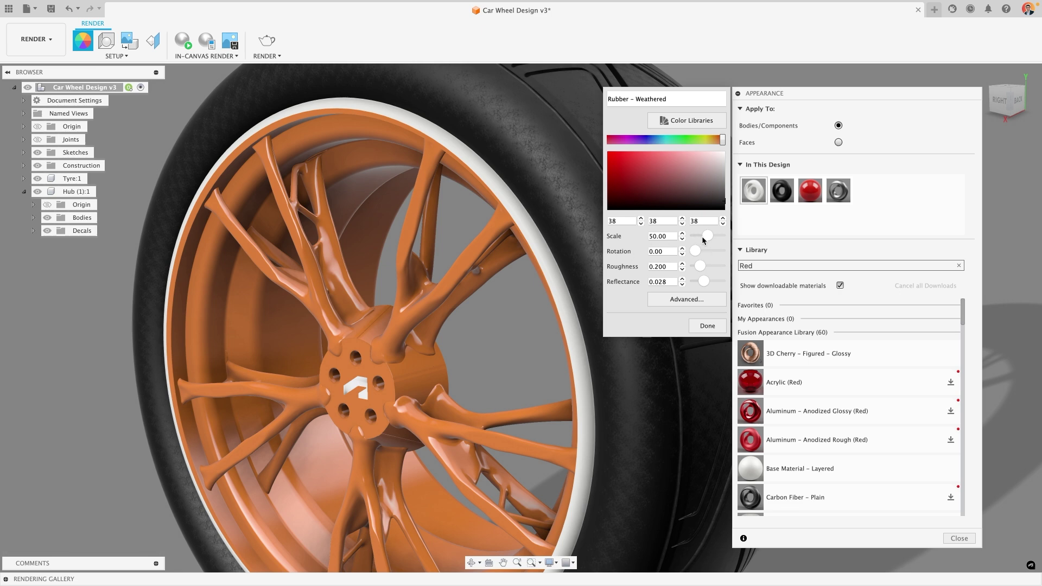
drag(707, 239, 710, 238)
click(693, 299)
scroll(706, 234, up, 5)
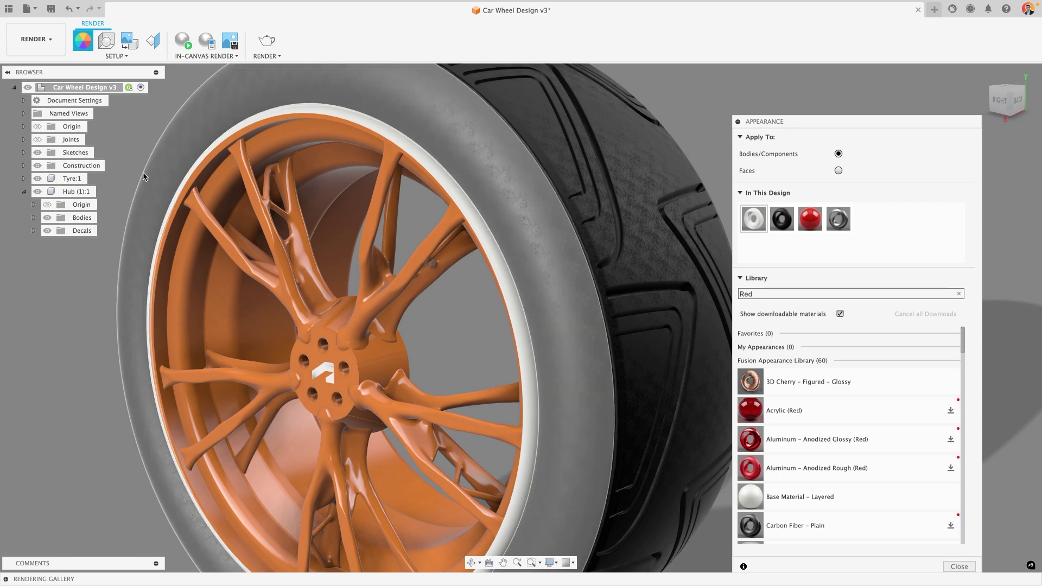
Start the in-canvas render, then orbit and zoom out to frame the whole wheel
click(184, 47)
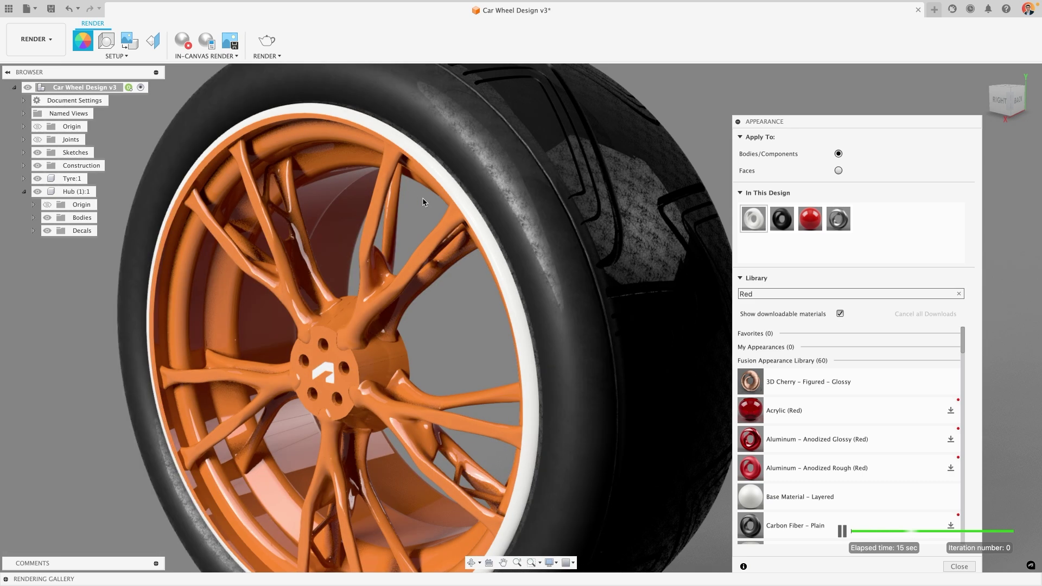
shift+middle_drag(433, 323, 444, 316)
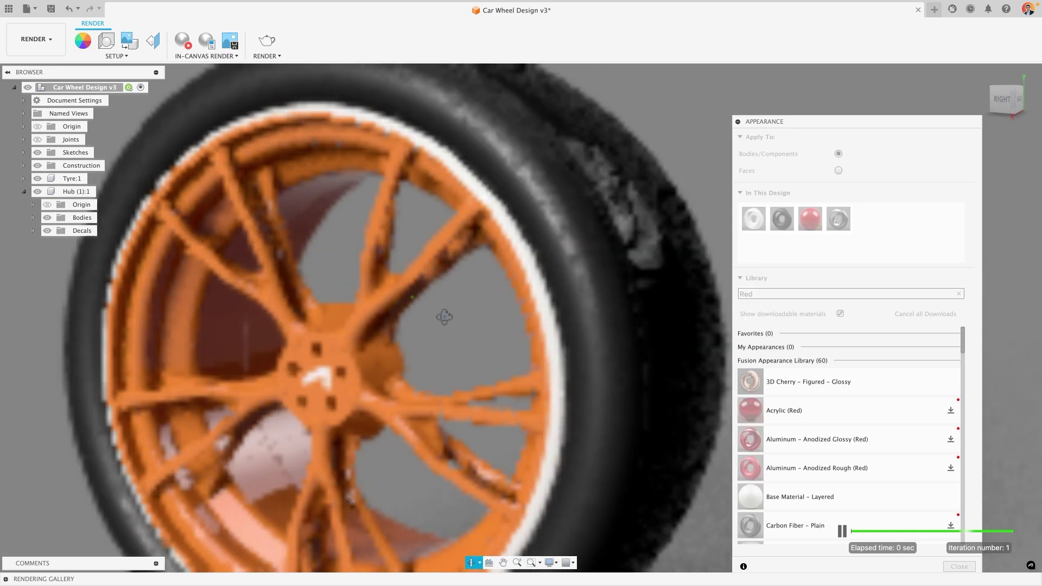
scroll(445, 320, down, 8)
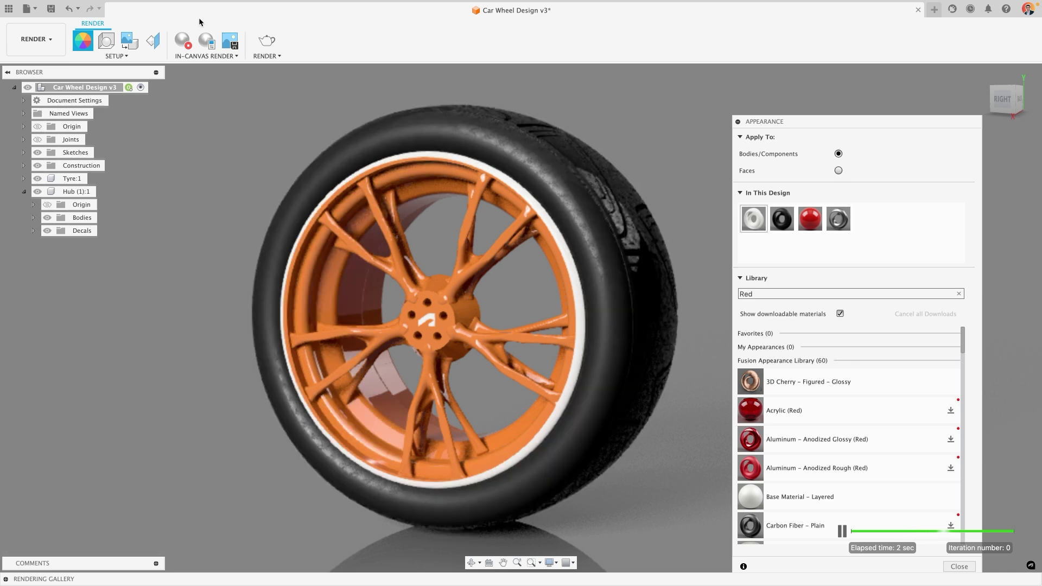
Stop the in-canvas render and confirm its settings stay on Fast at 100% resolution
click(183, 41)
click(211, 44)
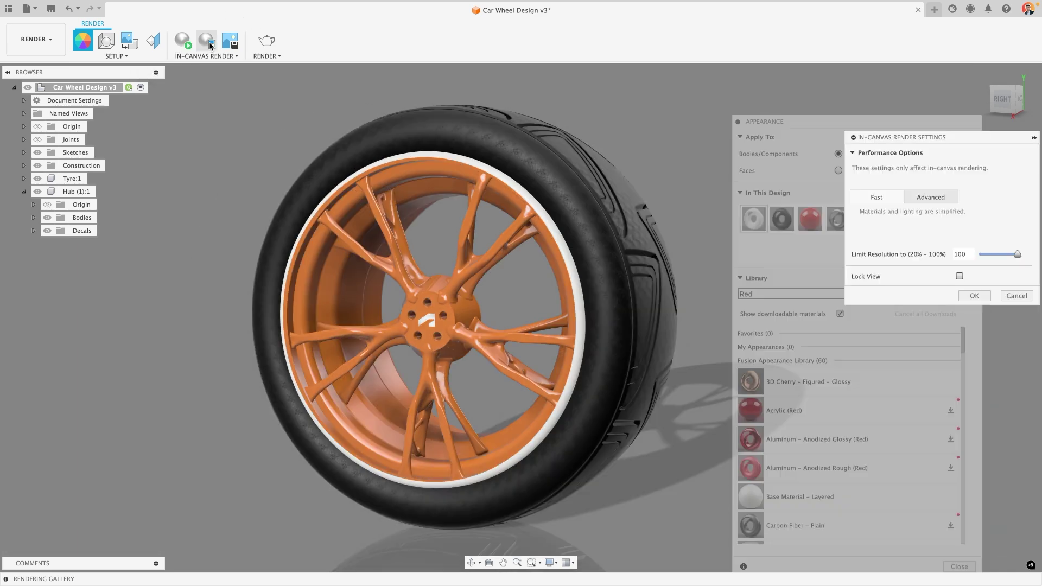
drag(909, 137, 756, 134)
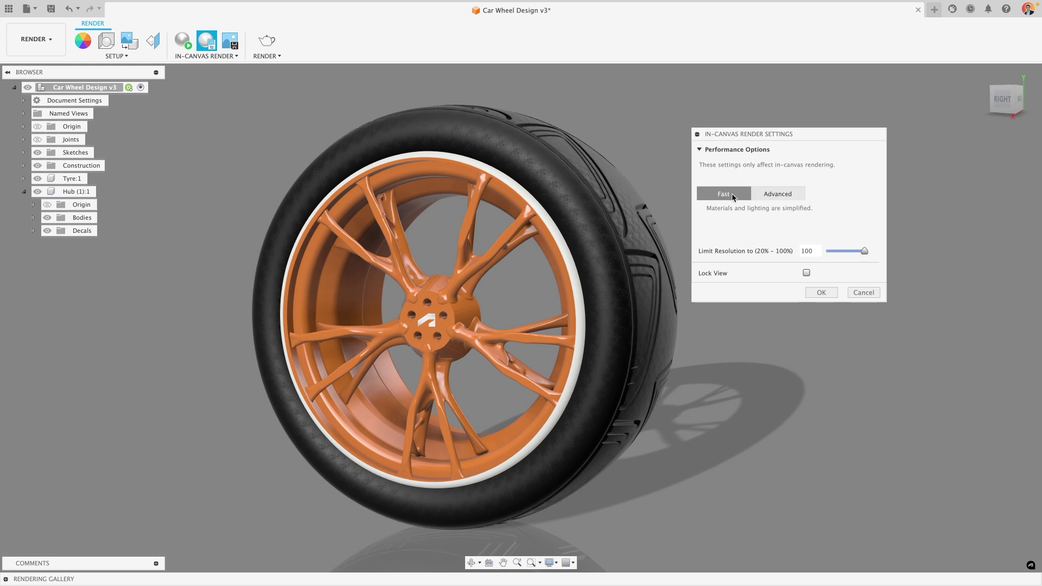
click(766, 195)
click(730, 194)
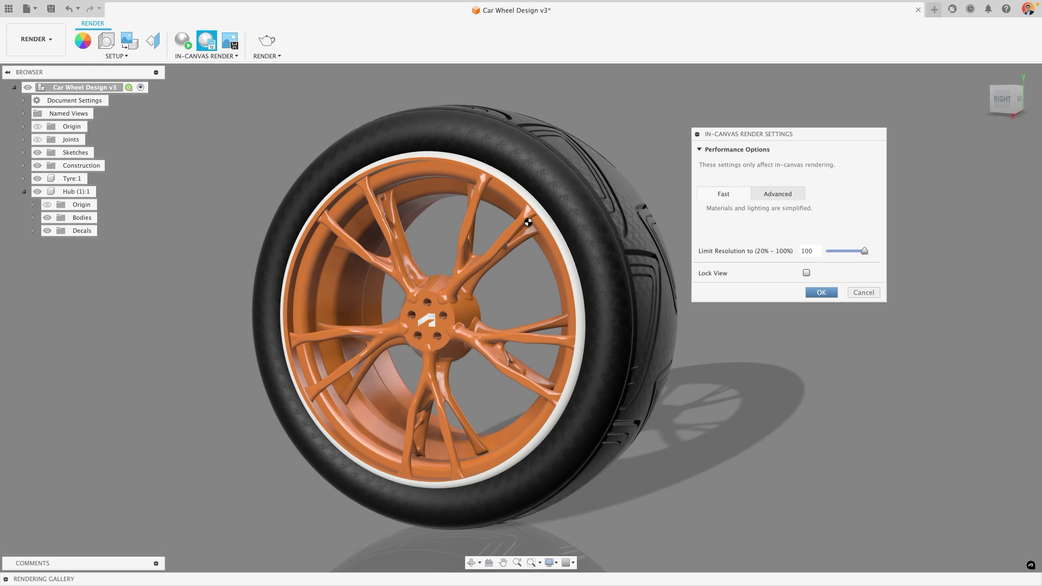
key(Return)
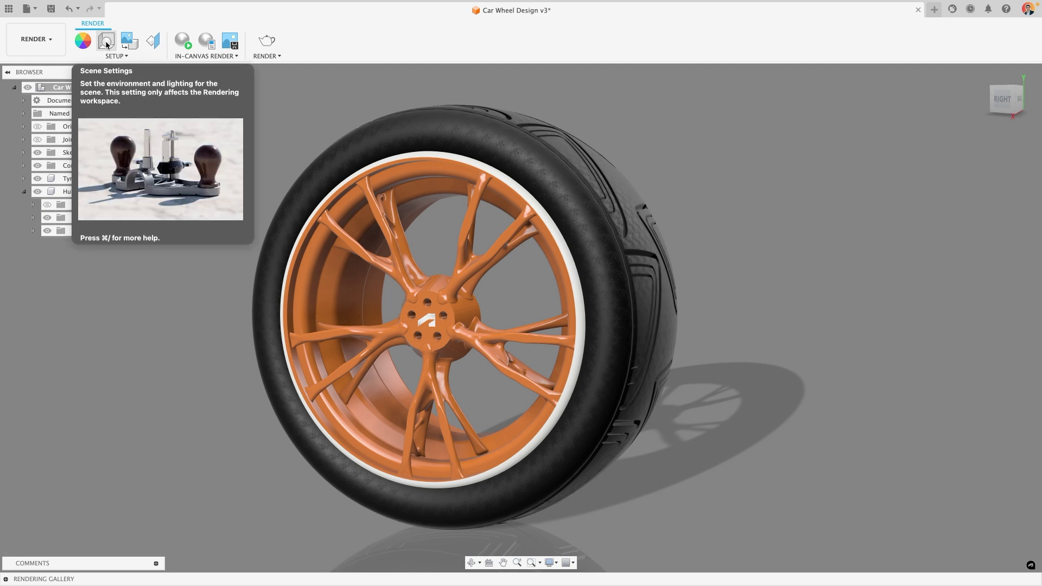
Open the Render Settings dialog from the Render toolbar for the final render
click(266, 43)
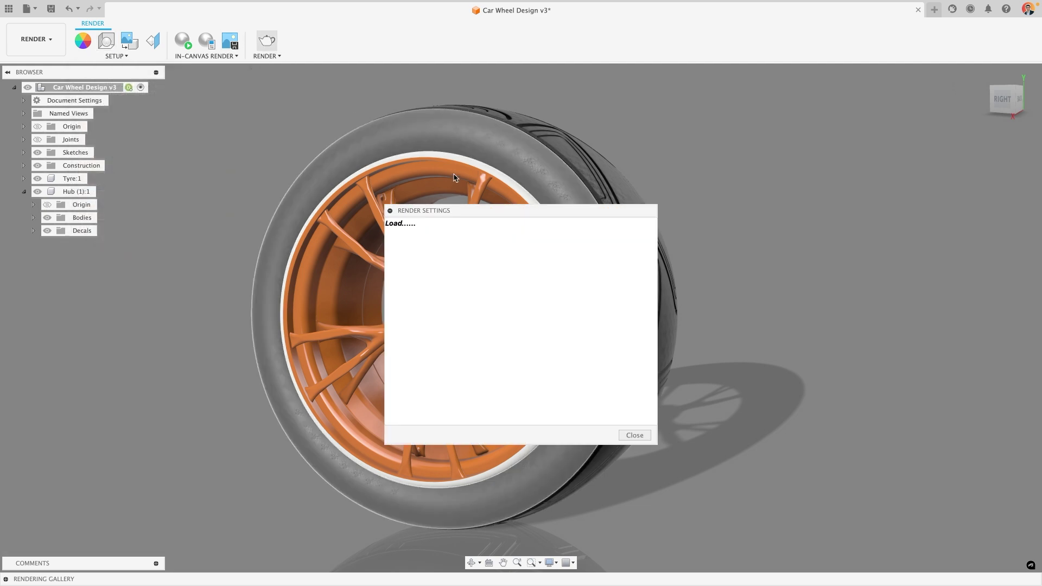